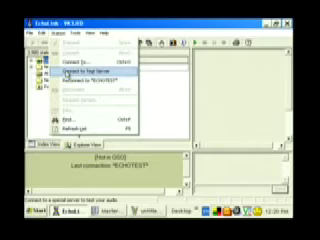
Connect to the *ECHOTEST* audio test server and read its server info panel
{"action": "left_click", "coordinate": [67, 73]}
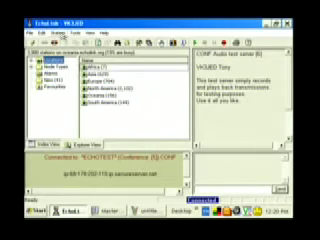
Open Recording Control via Tools > Adjust Sound Device > Recording and position it behind EchoLink
{"action": "left_click", "coordinate": [75, 33]}
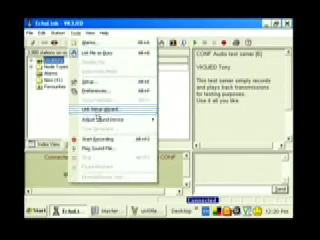
{"action": "mouse_move", "coordinate": [112, 120]}
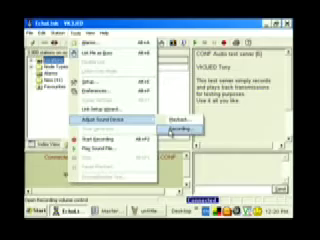
{"action": "left_click", "coordinate": [172, 131]}
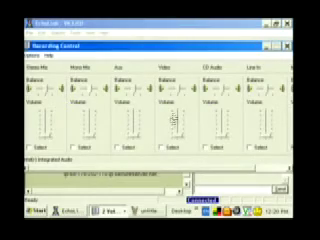
{"action": "left_click_drag", "start_coordinate": [198, 50], "coordinate": [185, 61]}
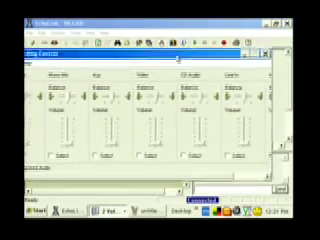
{"action": "left_click_drag", "start_coordinate": [175, 181], "coordinate": [204, 176]}
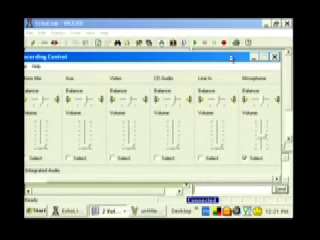
{"action": "mouse_move", "coordinate": [231, 62]}
{"action": "left_mouse_down"}
{"action": "mouse_move", "coordinate": [237, 75]}
{"action": "mouse_move", "coordinate": [239, 64]}
{"action": "left_mouse_up"}
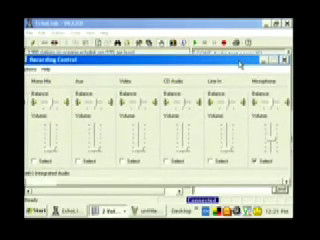
{"action": "left_click", "coordinate": [210, 26]}
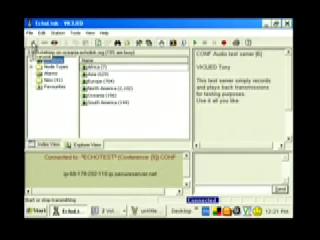
Send and stop a short test transmission to ECHOTEST, then show the grouped volume windows
{"action": "left_click", "coordinate": [33, 44]}
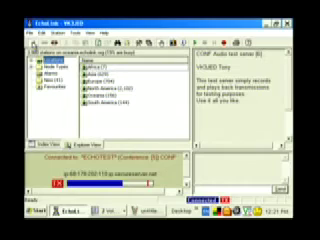
{"action": "key", "text": "space"}
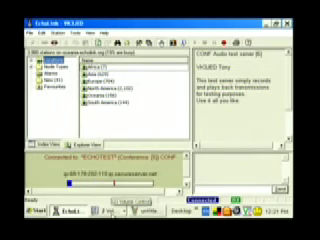
{"action": "left_click", "coordinate": [112, 211]}
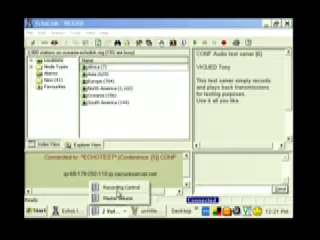
Lower the Microphone recording slider slightly in Recording Control, then return to EchoLink
{"action": "left_click", "coordinate": [120, 187]}
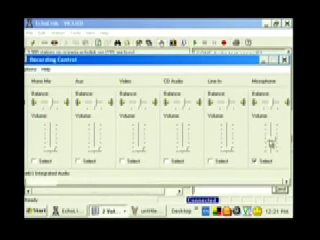
{"action": "left_click_drag", "start_coordinate": [270, 143], "coordinate": [270, 148]}
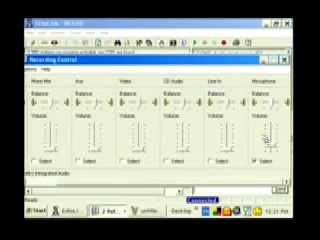
{"action": "left_click", "coordinate": [188, 35]}
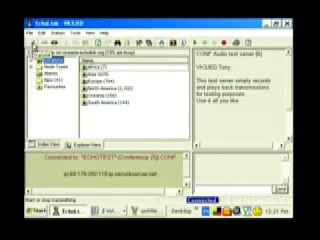
Transmit to ECHOTEST again while checking Master Volume and Recording Control, then return to EchoLink
{"action": "left_click", "coordinate": [34, 45]}
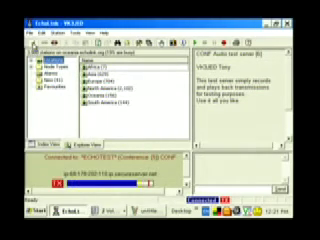
{"action": "left_click", "coordinate": [110, 211]}
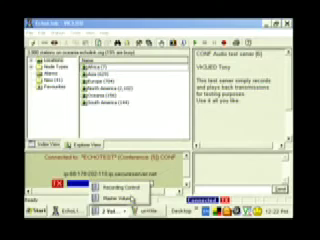
{"action": "left_click", "coordinate": [120, 199]}
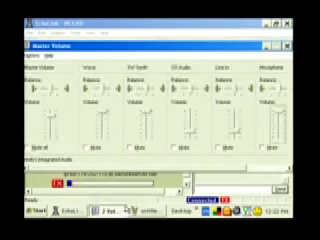
{"action": "left_click", "coordinate": [112, 211]}
{"action": "left_click", "coordinate": [120, 187]}
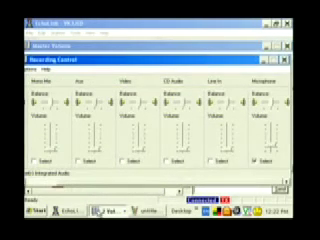
{"action": "left_click", "coordinate": [100, 211]}
{"action": "left_click", "coordinate": [115, 199]}
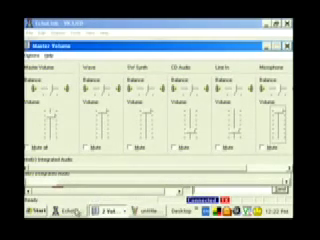
{"action": "left_click", "coordinate": [108, 211]}
{"action": "left_click", "coordinate": [115, 187]}
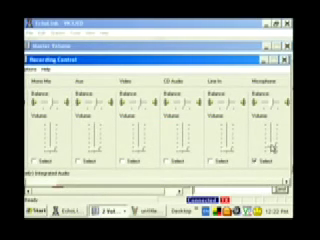
{"action": "left_click", "coordinate": [183, 27]}
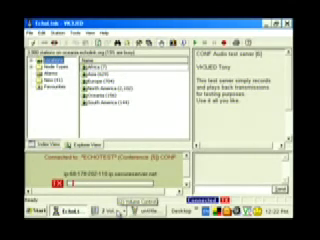
Check the Microphone slider in Recording Control, then watch EchoLink's meter peak into yellow
{"action": "left_click", "coordinate": [118, 210]}
{"action": "left_click", "coordinate": [122, 188]}
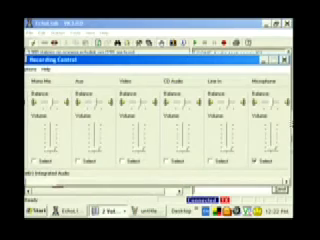
{"action": "left_click", "coordinate": [203, 29]}
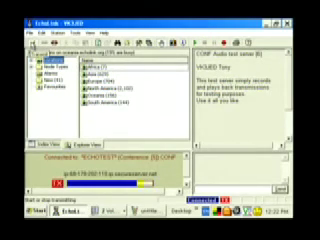
Stop the test transmission, leaving the station idle on the ECHOTEST server
{"action": "left_click", "coordinate": [33, 44]}
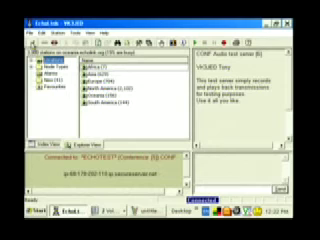